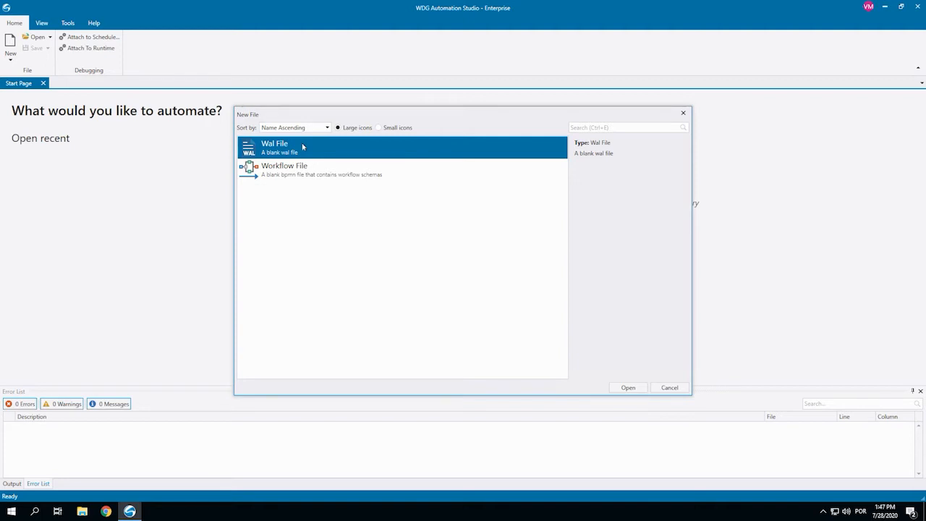
Create a blank Wal file
double_click(302, 147)
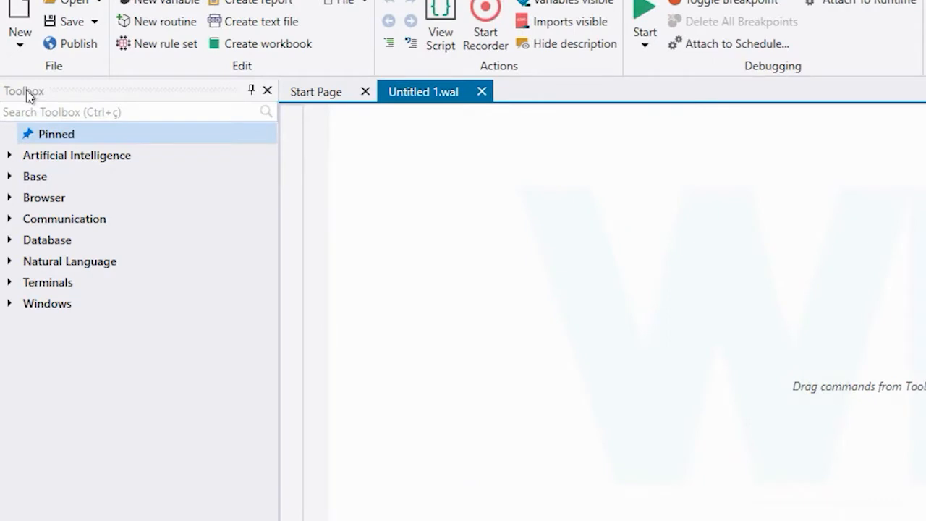
Examine the Toolbox commands grouped under the Artificial Intelligence and Base categories
left_click(9, 155)
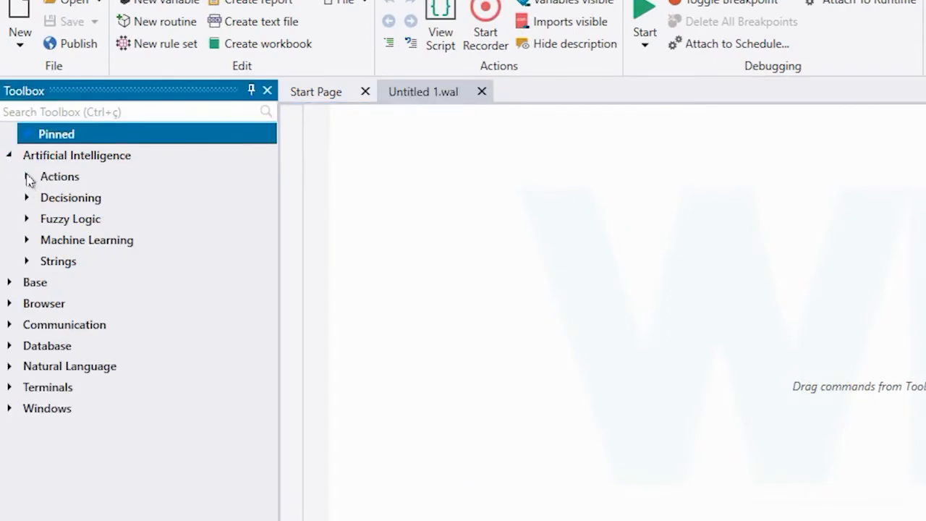
left_click(27, 177)
left_click(27, 218)
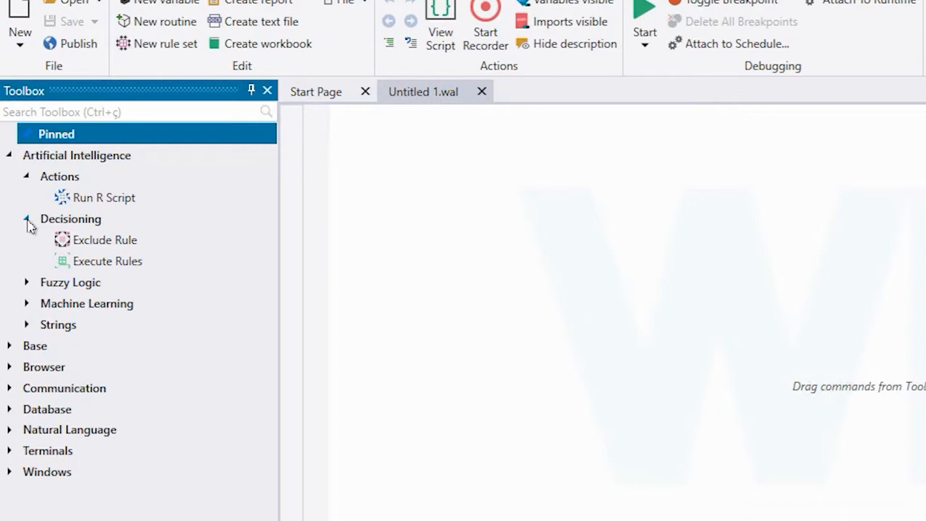
left_click(27, 282)
left_click(27, 283)
left_click(27, 218)
left_click(27, 177)
left_click(9, 155)
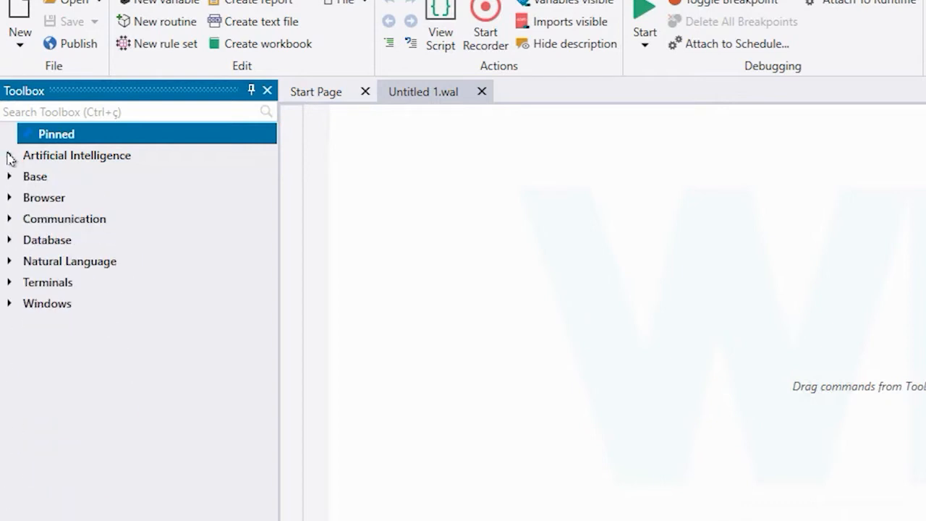
left_click(9, 176)
left_click(27, 197)
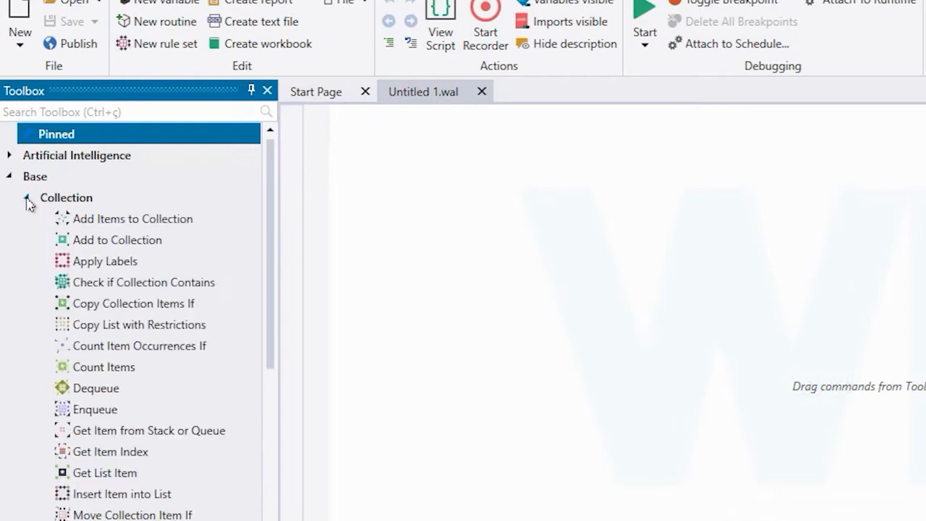
left_click(26, 199)
left_click(27, 220)
left_click(27, 219)
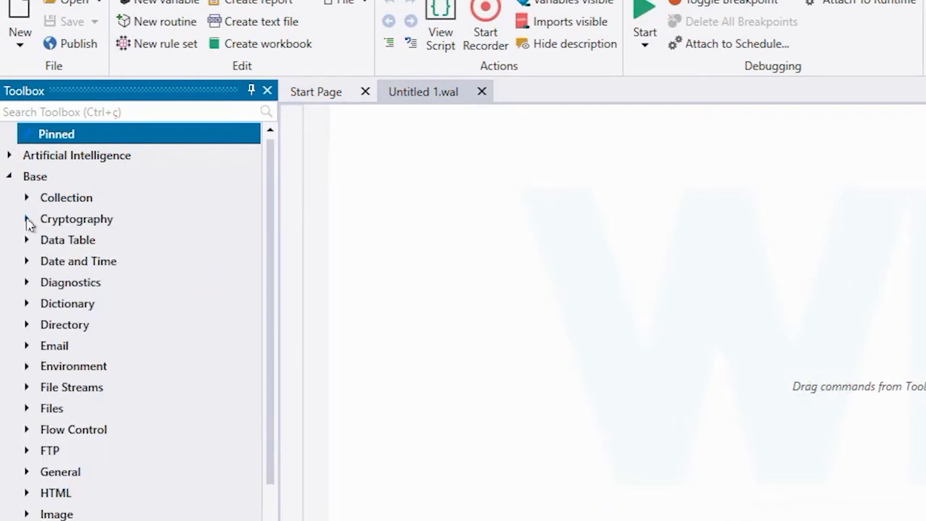
left_click(26, 243)
left_click(25, 241)
Find the Log Message command in the Toolbox and add it to the script with the message "Hello!"
left_click(174, 112)
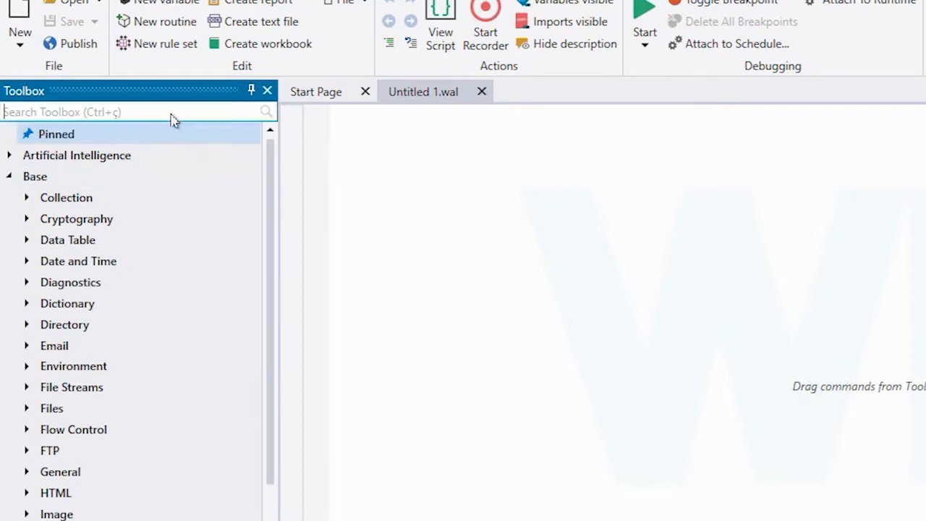
type("log")
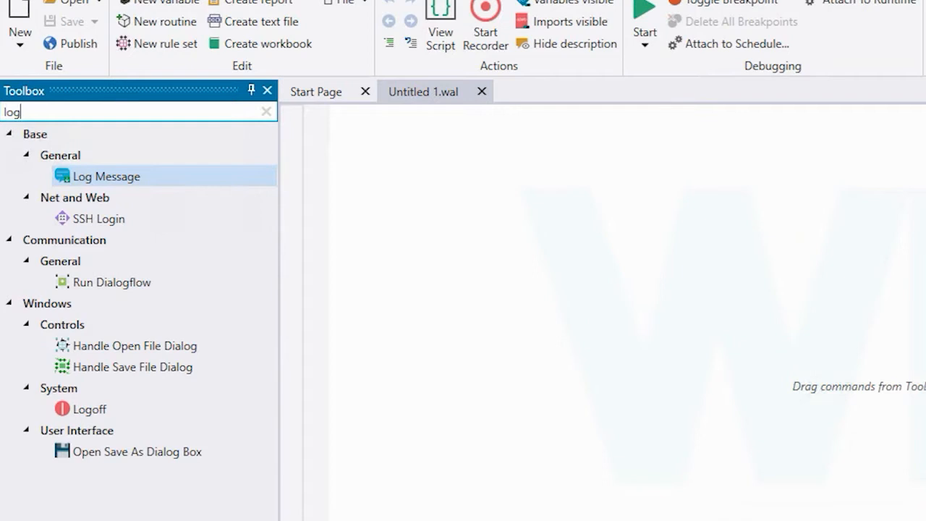
left_click(131, 180)
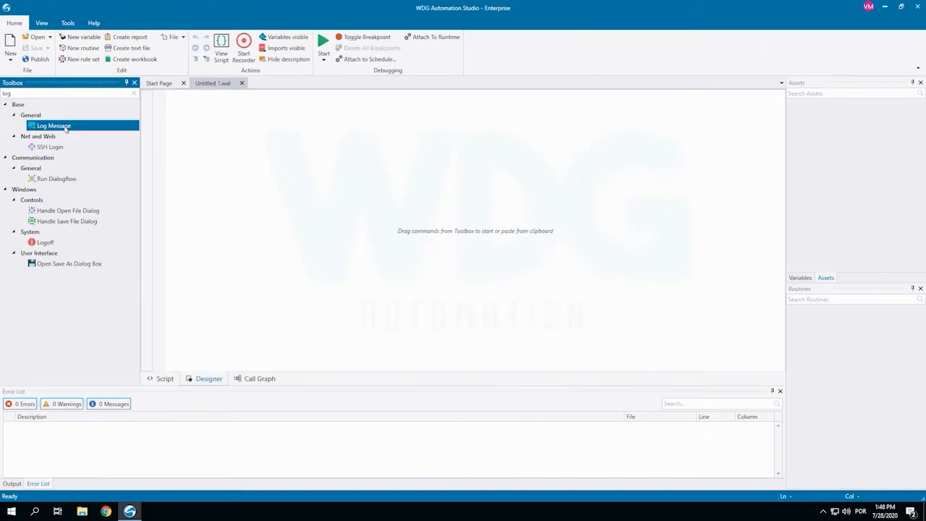
left_click_drag(65, 128, 242, 135)
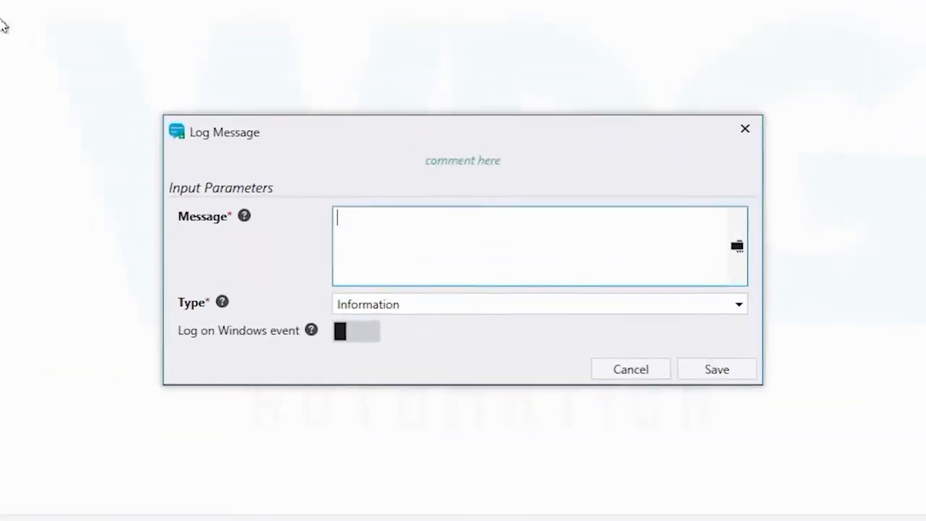
type("Hello!")
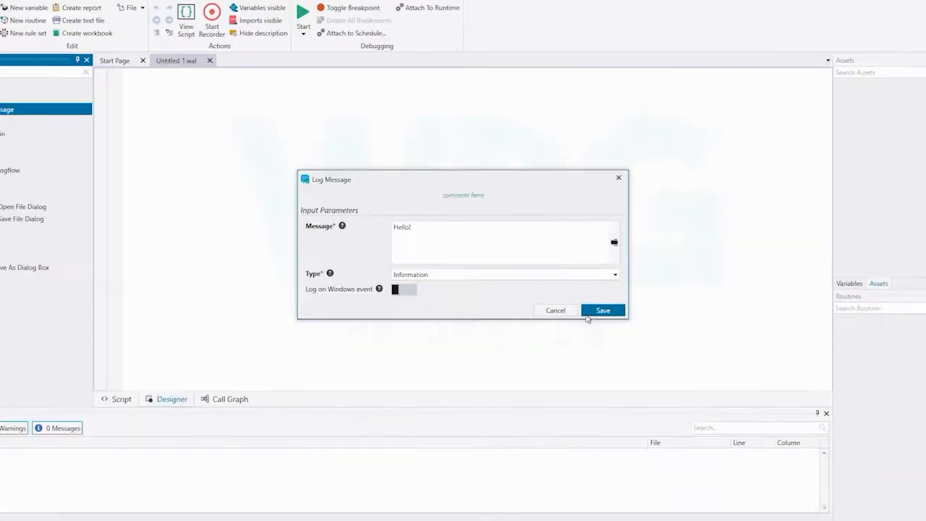
left_click(712, 389)
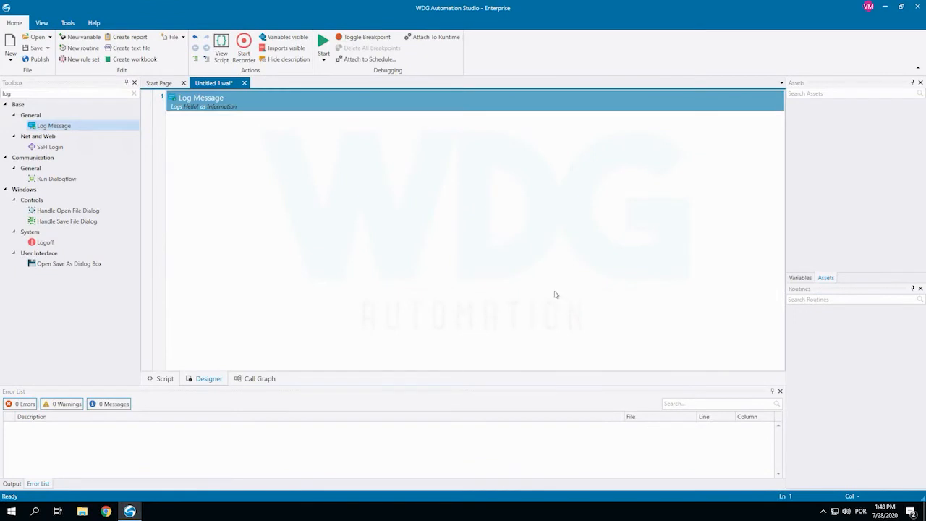
Remove the Log Message command from the designer and switch to the script view
right_click(208, 101)
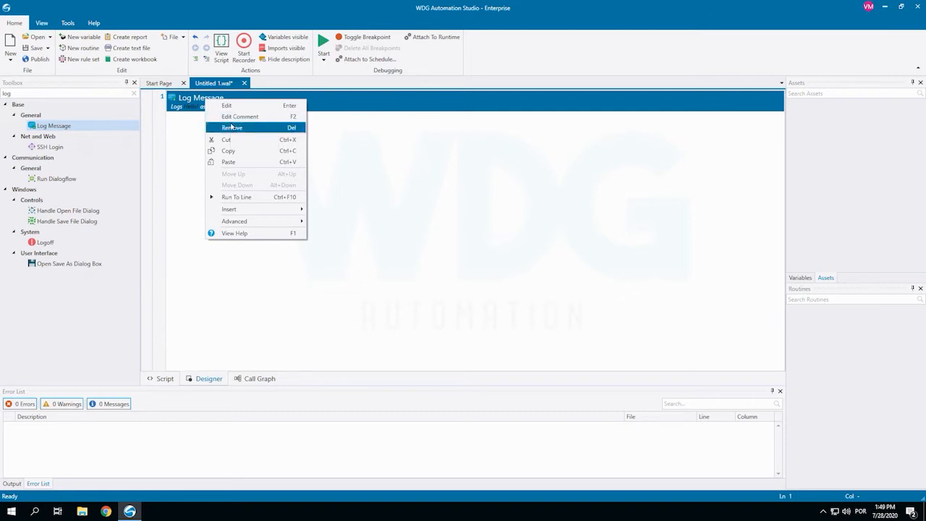
left_click(231, 127)
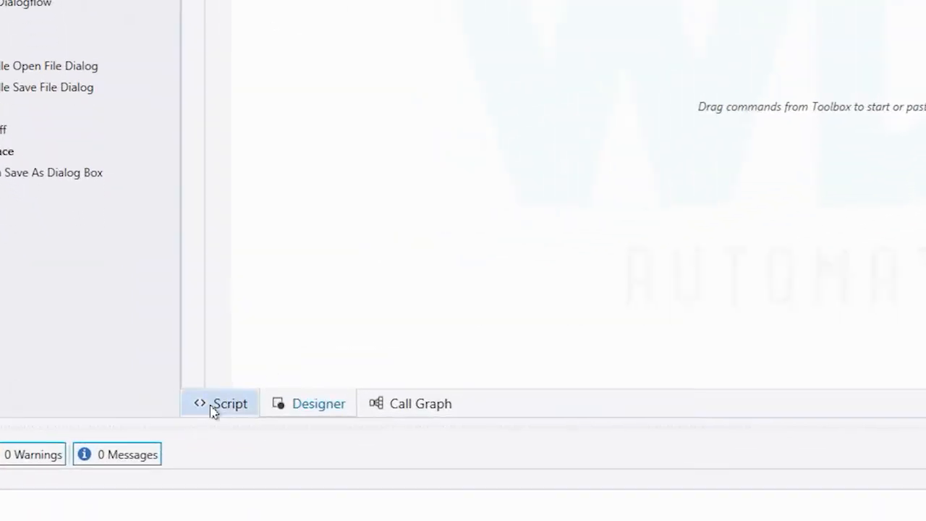
left_click(214, 409)
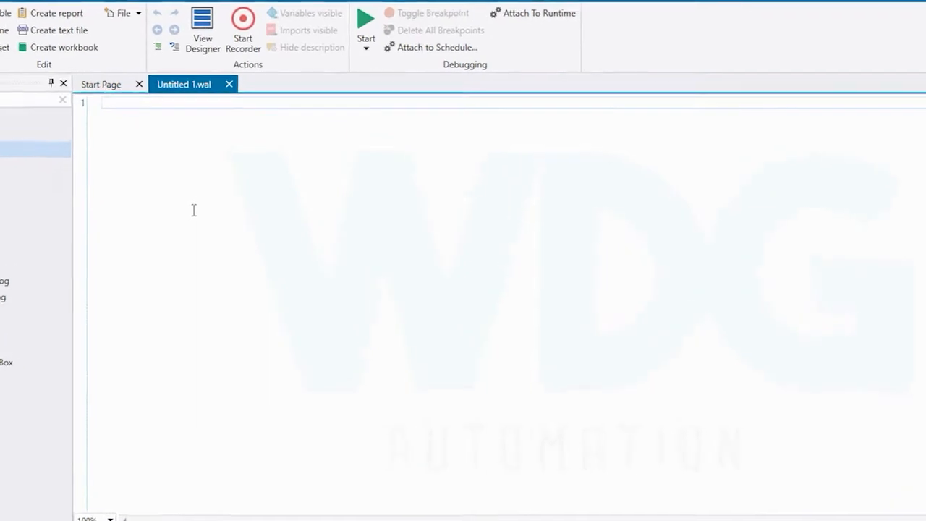
Write a logMessage line with message Hello! and type Info, and show it in the designer view
type("log")
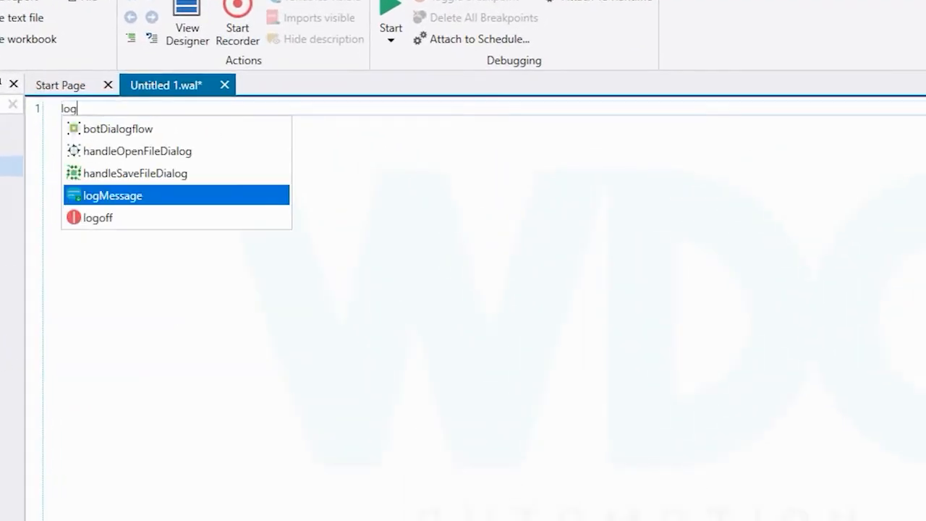
key("Return")
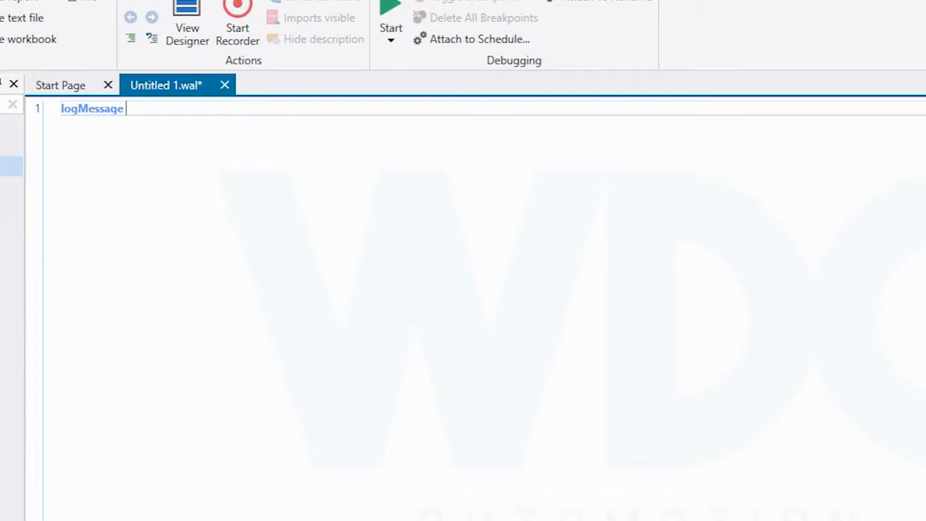
type("--mess")
key("Return")
type("Hello! ty")
key("Return")
type("in")
key("Return")
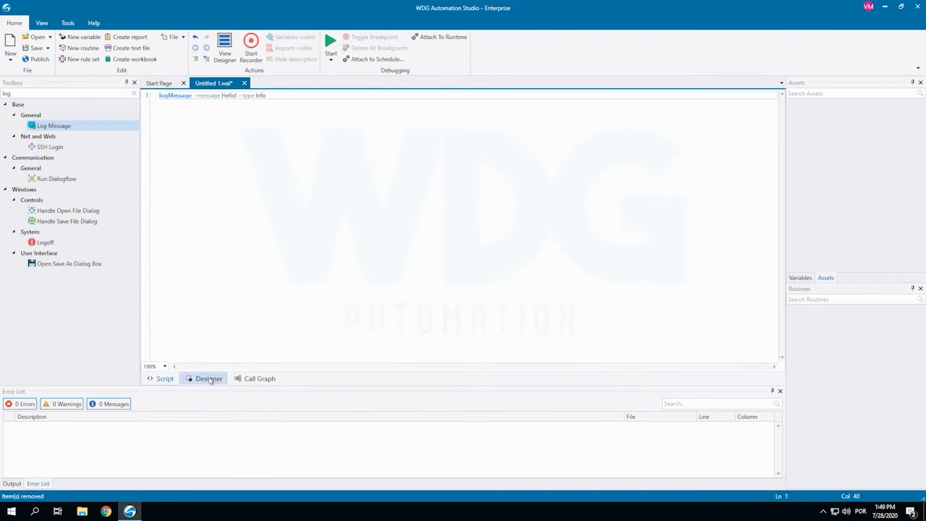
left_click(208, 378)
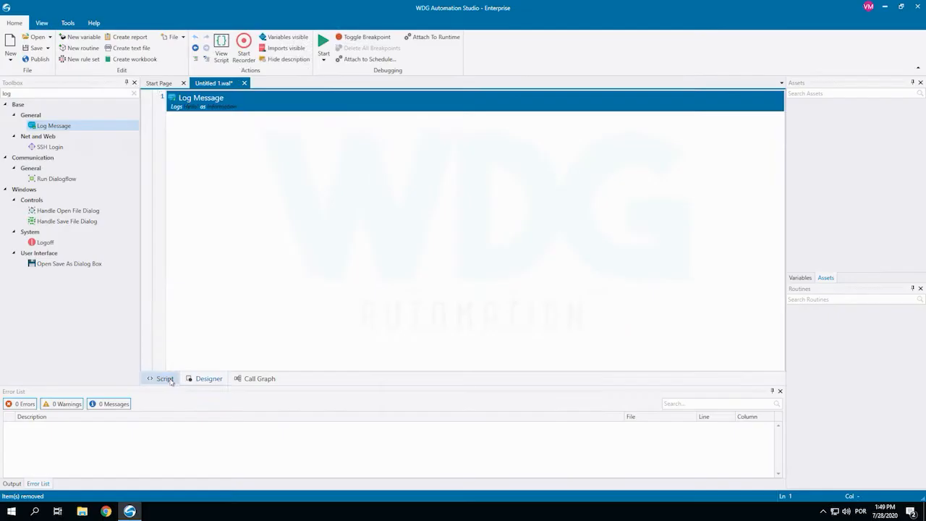
Return to the script view and delete the logMessage line
left_click(165, 378)
left_click_drag(275, 95, 150, 107)
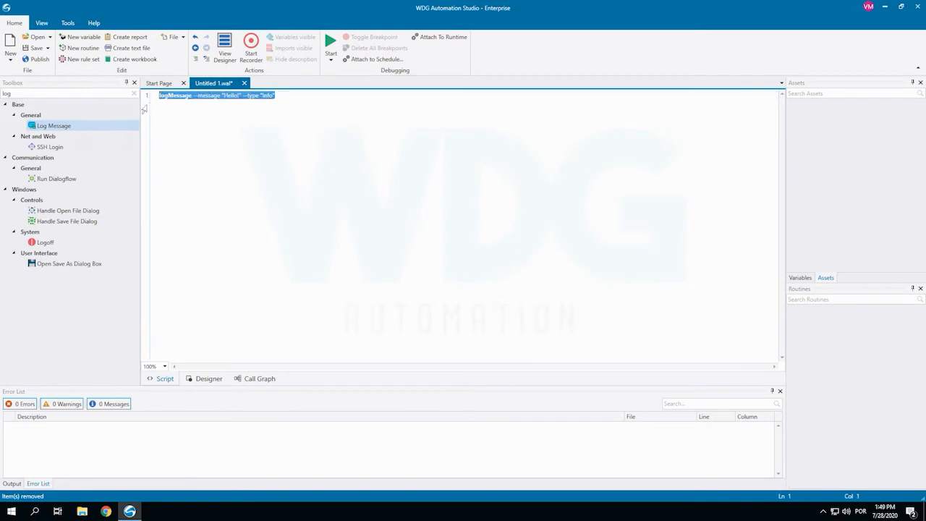
key("Delete")
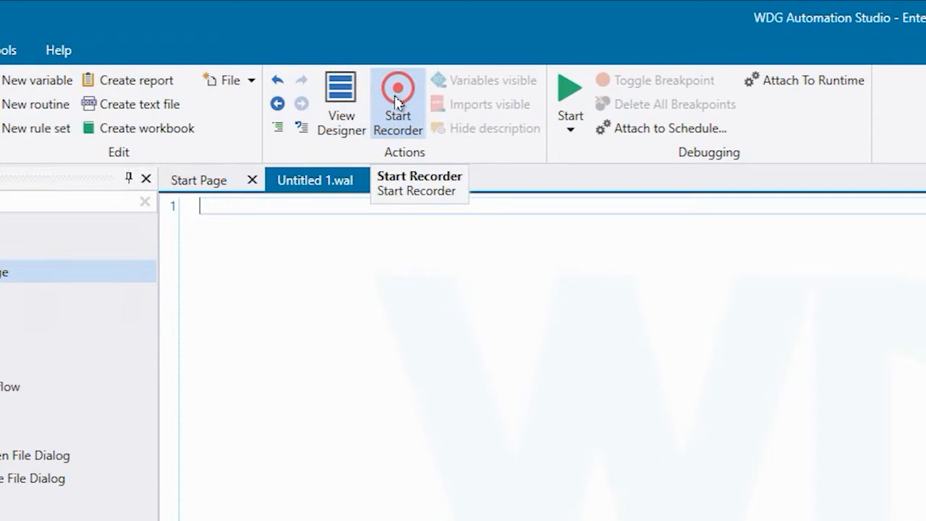
Start the recorder and open TestApp.exe from the desktop
left_click(396, 101)
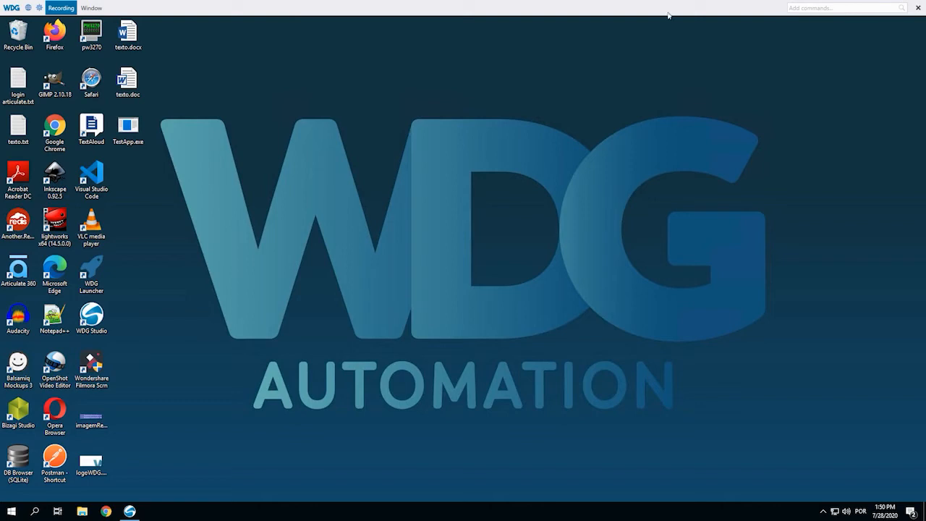
double_click(128, 127)
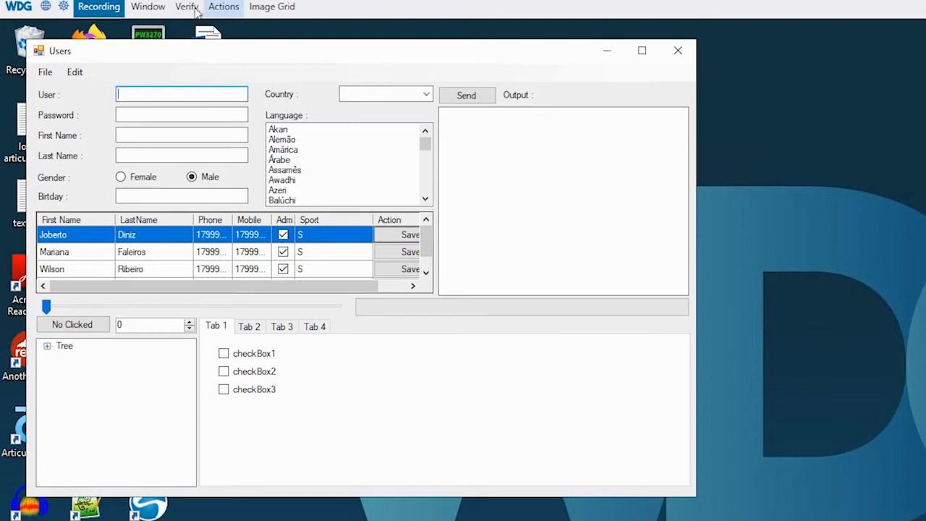
Record a Launch and Attach Window command for TestApp.exe with testAppWindow as the output window variable
left_click(142, 13)
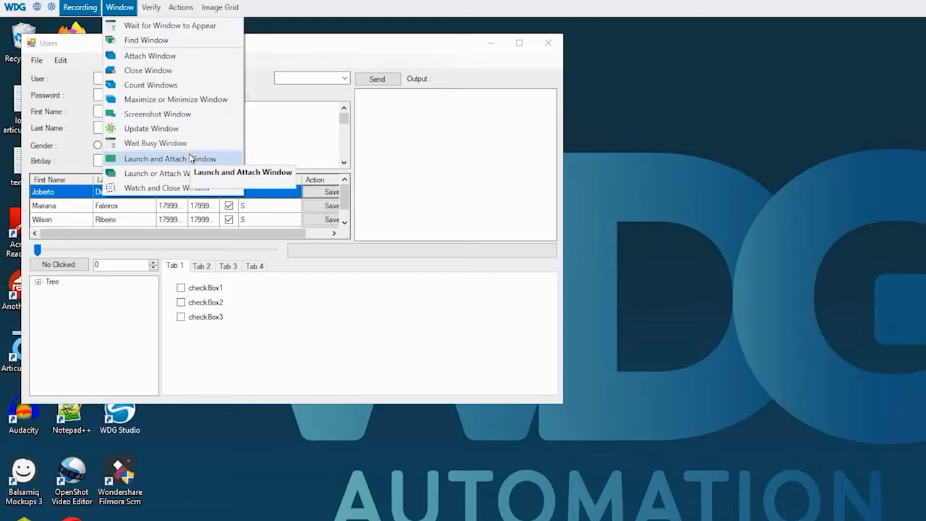
left_click(234, 191)
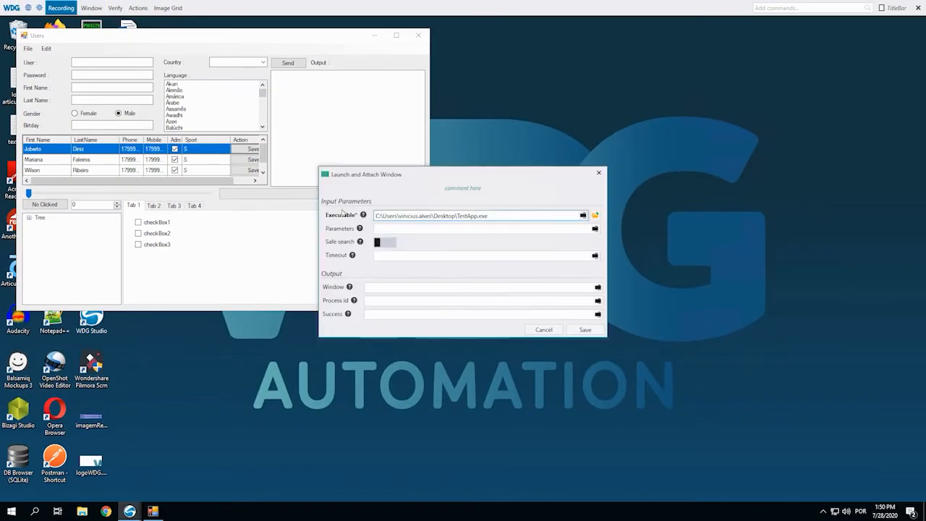
left_click(408, 292)
type("testAppWindow")
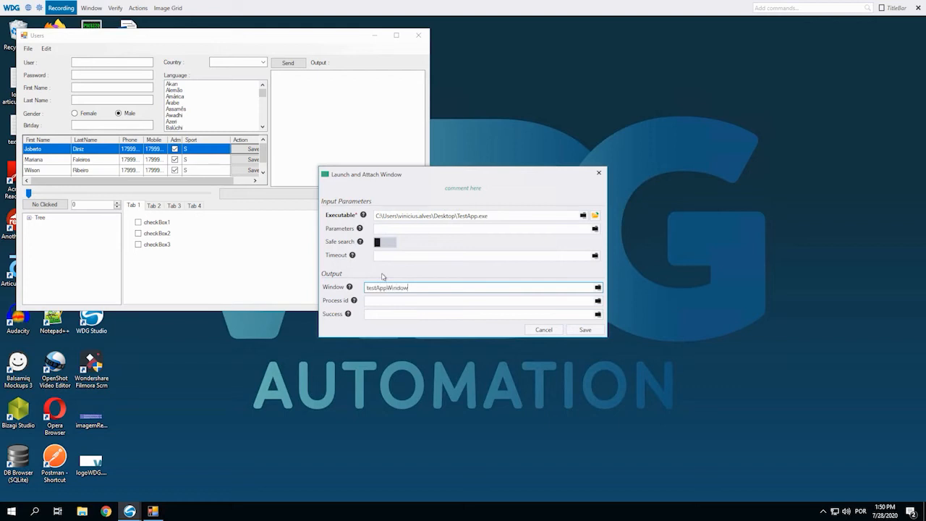
left_click(584, 329)
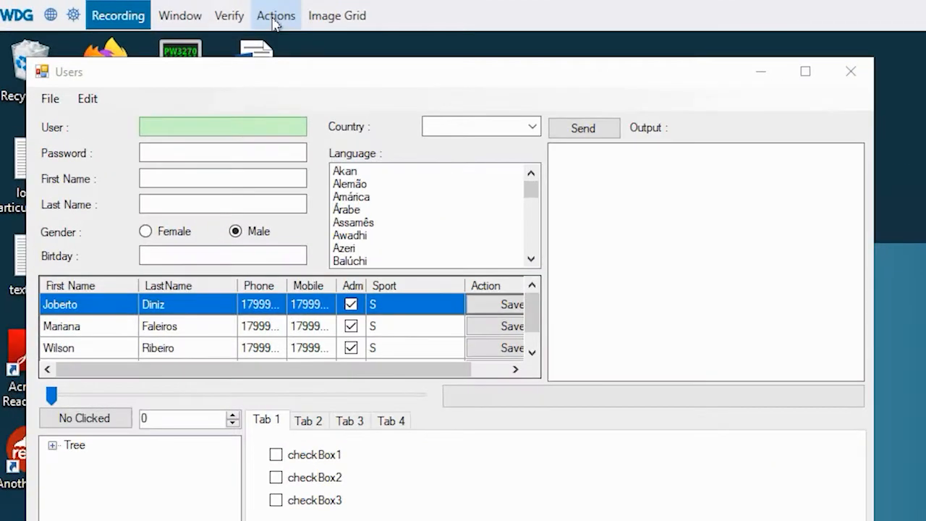
Record a Set Value command with an auto-suggested selector that enters the username in the User field
left_click(169, 12)
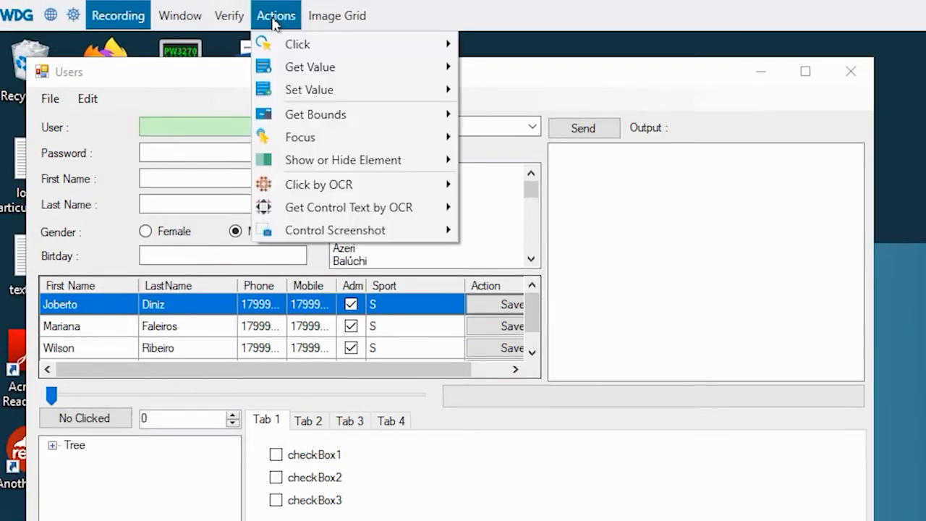
mouse_move(353, 98)
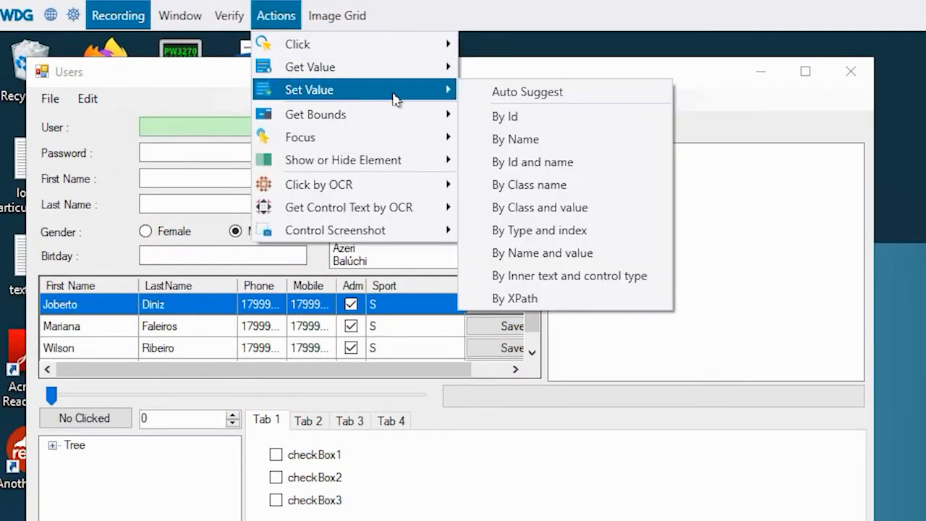
left_click(509, 97)
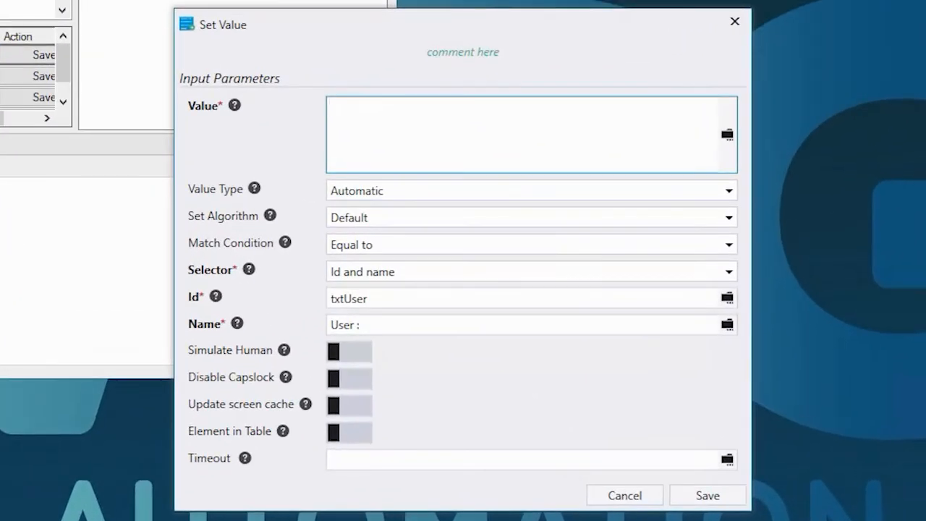
type("John ")
type("Smith")
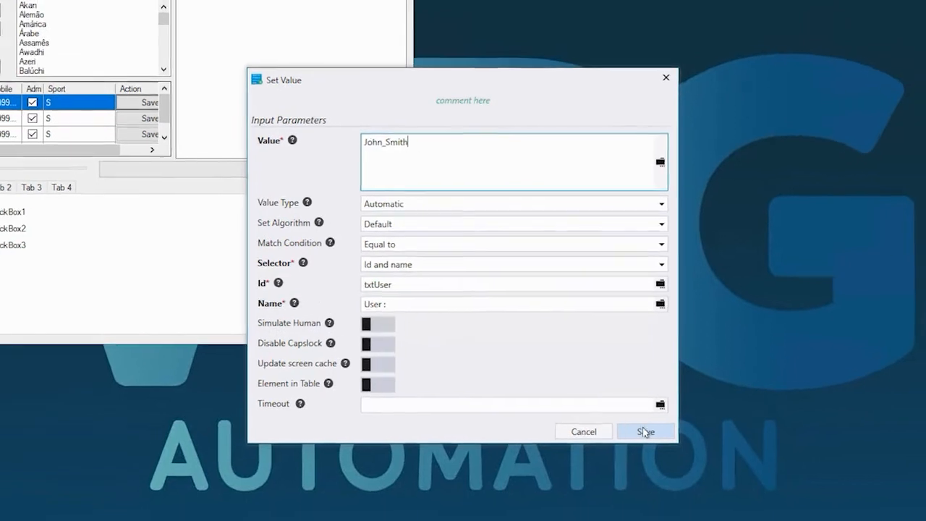
left_click(645, 432)
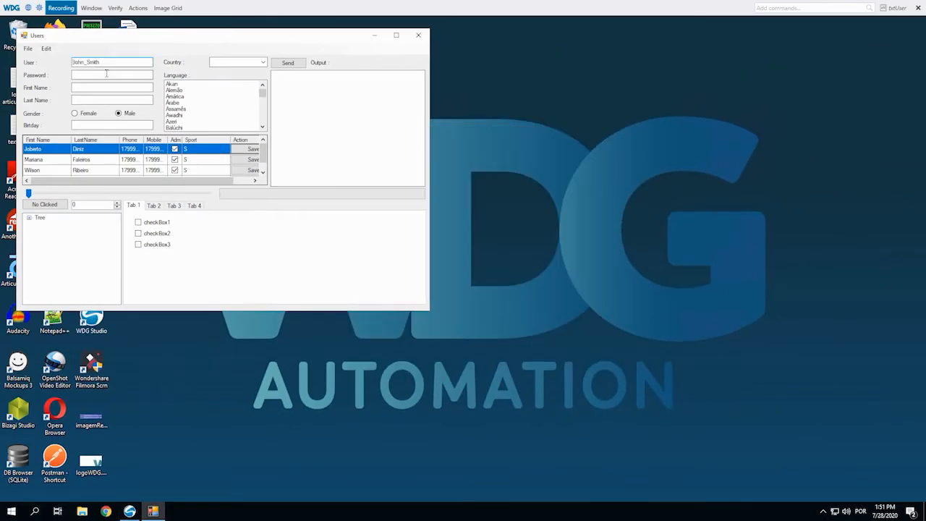
Record an auto-suggested Set Value command that enters the account password in the Password field
left_click(107, 74, "ctrl")
left_click(138, 7)
left_click(239, 63)
left_click(474, 186)
type("word@123")
left_click(585, 369)
Record an auto-suggested Set Value command that enters the person's first name in the First Name field
left_click(143, 88, "ctrl")
left_click(138, 8)
mouse_move(154, 44)
left_click(248, 47)
type("John")
left_click(585, 369)
Record an auto-suggested Set Value command that enters the person's last name in the Last Name field
left_click(102, 100, "ctrl")
left_click(139, 8)
left_click(248, 47)
type("Smith")
left_click(585, 369)
Record an auto-suggested Set Value command that enters the date of birth in the birthday field
left_click(112, 125, "ctrl")
left_click(138, 8)
left_click(138, 8)
mouse_move(157, 43)
left_click(250, 48)
type("02/12/1988")
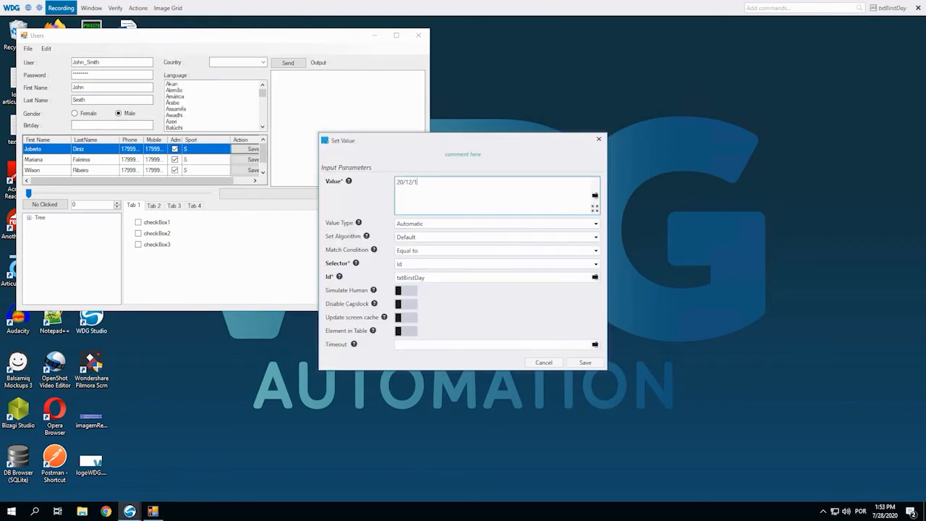
left_click(604, 364)
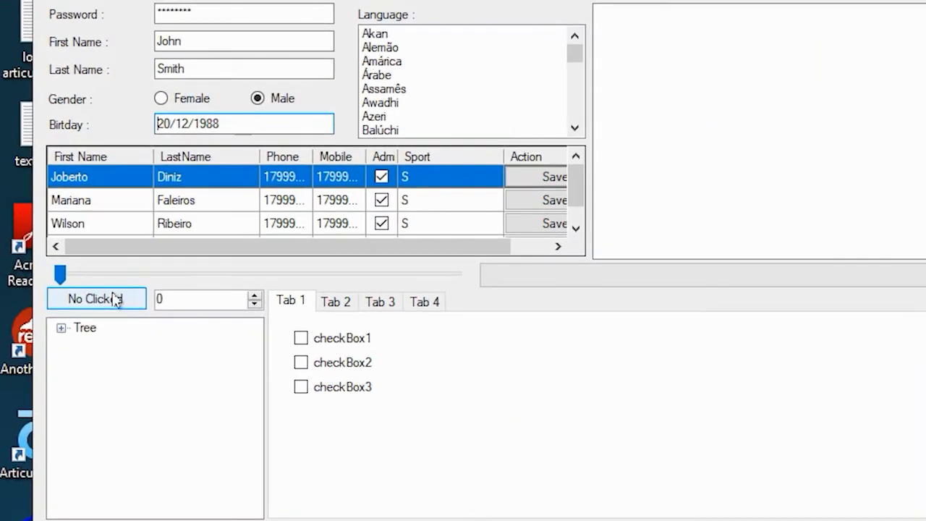
Record a Click command for the No Clicked button, selected by Id and name, keeping the default parameters
left_click(114, 298)
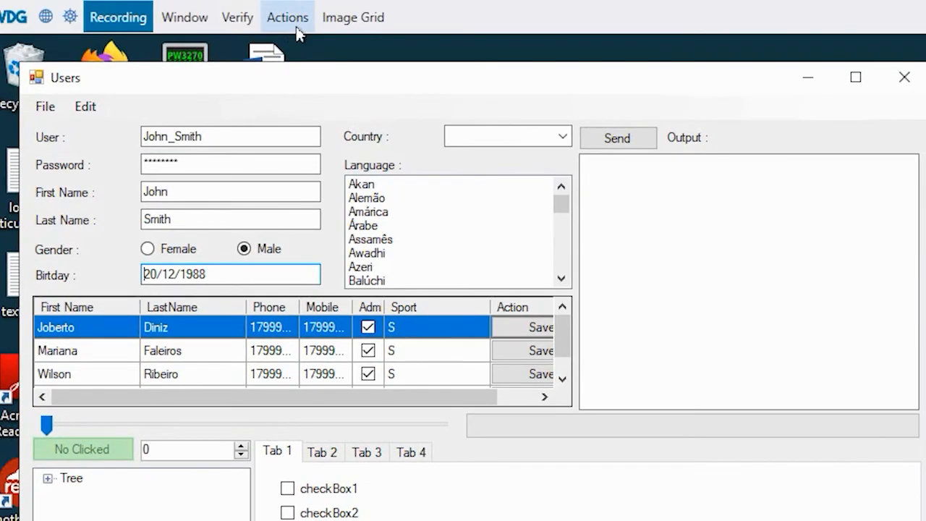
left_click(299, 33)
left_click(297, 30)
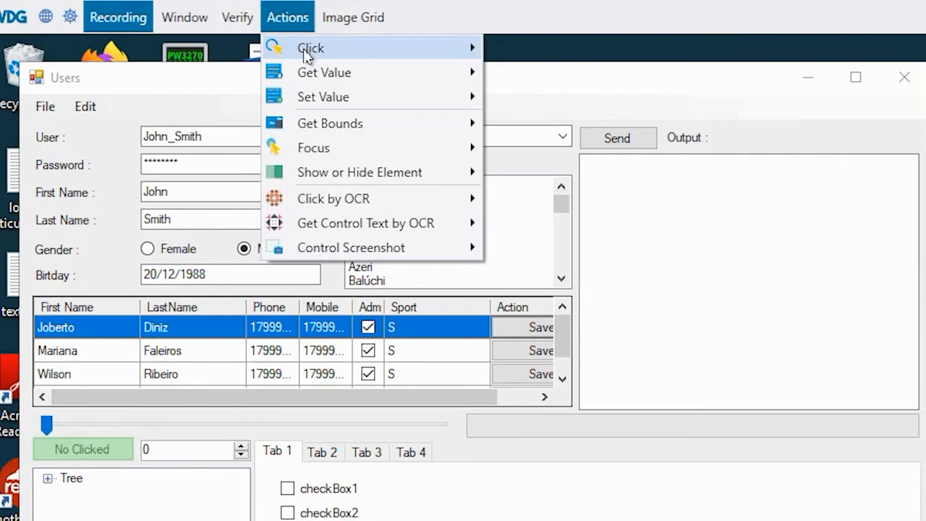
mouse_move(306, 46)
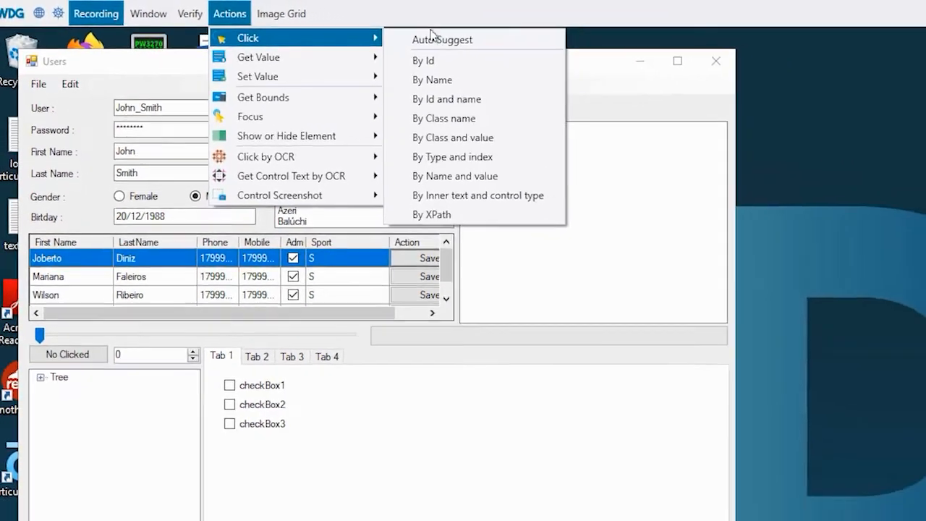
left_click(432, 38)
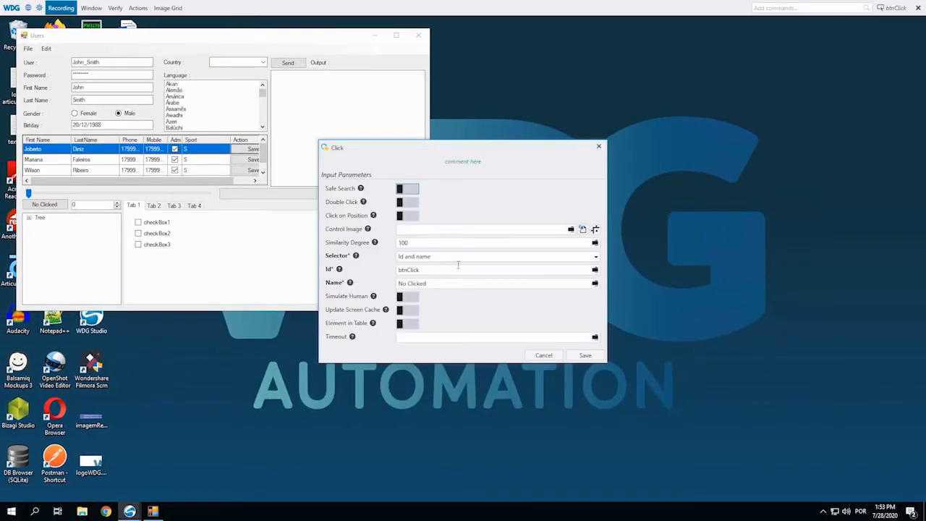
left_click(587, 355)
left_click(46, 206)
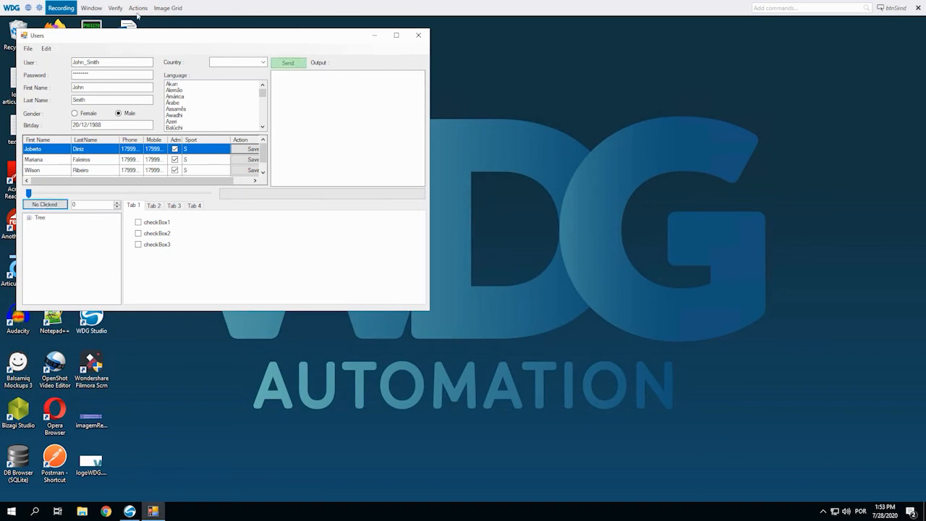
Record a Click command for the Send button, selected by Id and name, keeping the default parameters
left_click(137, 8)
left_click(260, 28)
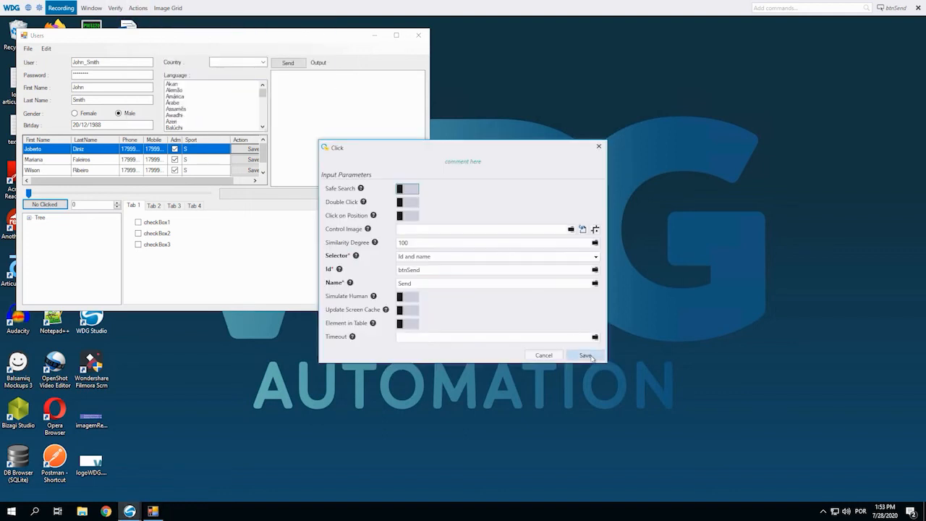
left_click(586, 355)
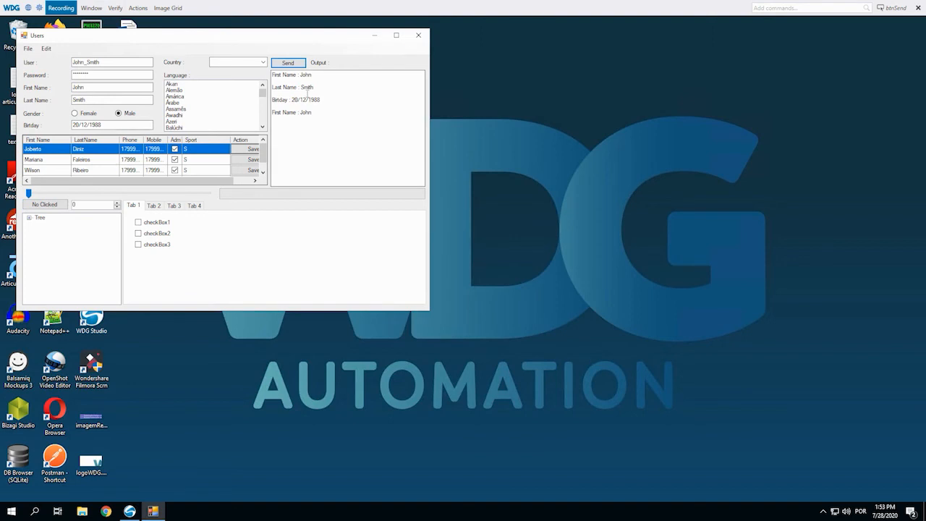
Close the Users test window and show the recorded script in Designer view in WDG Automation Studio
left_click(421, 35)
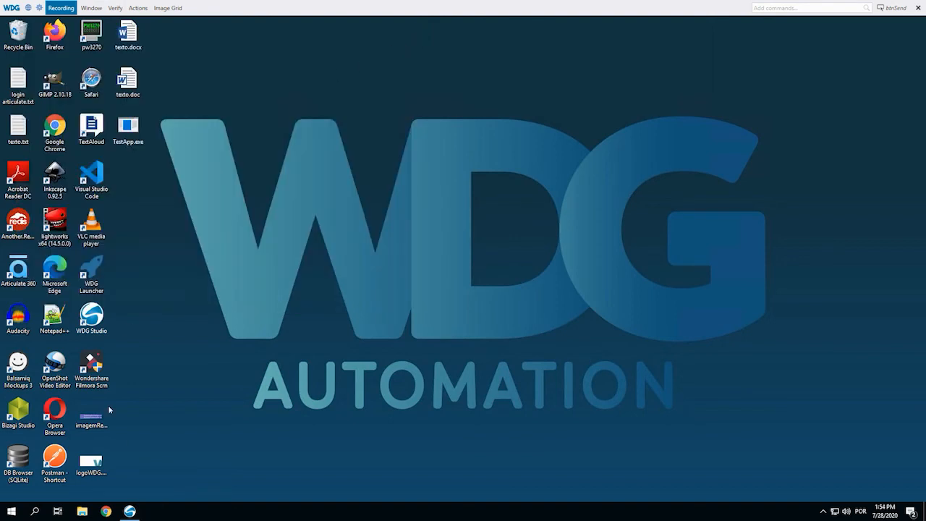
left_click(129, 511)
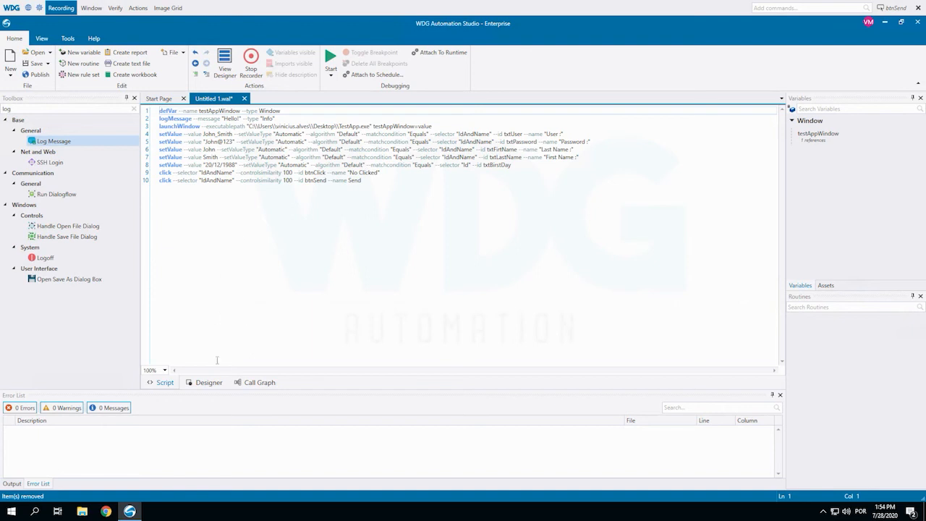
left_click(209, 384)
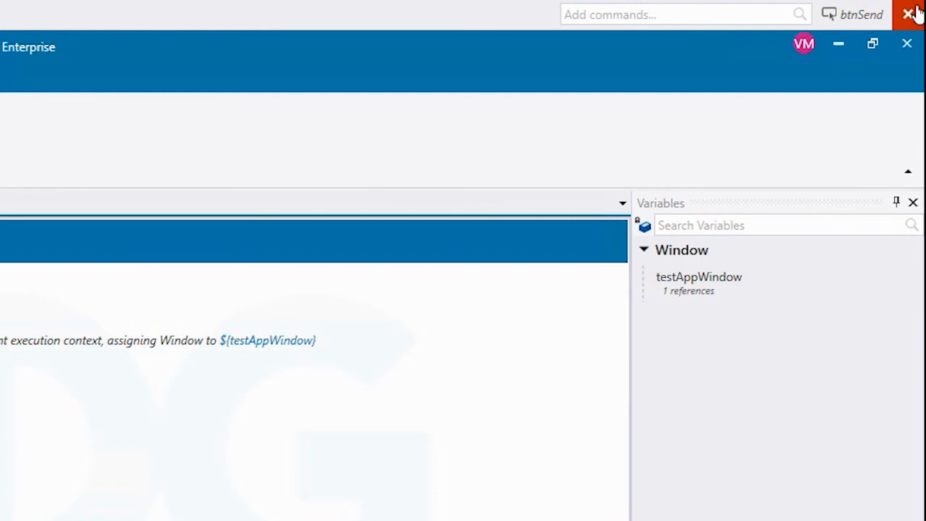
End the recording session and start the recorded script without debugging
left_click(908, 13)
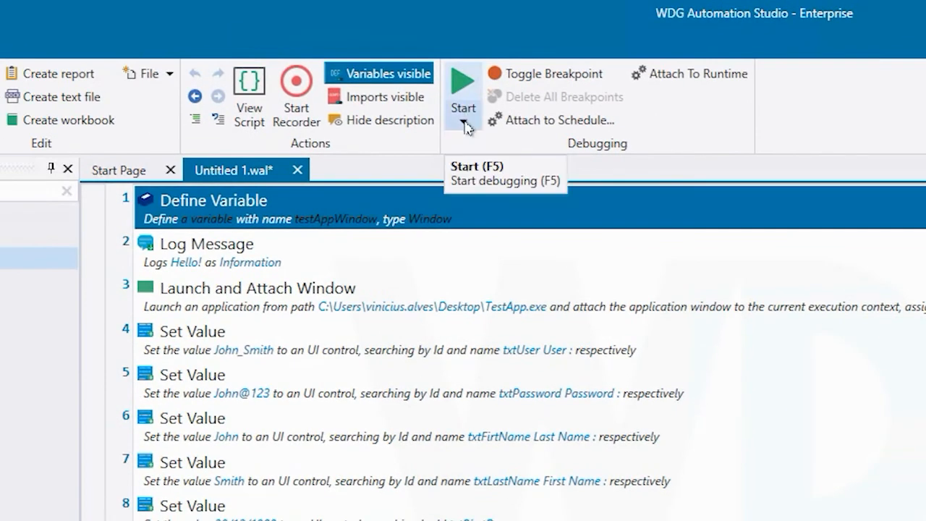
left_click(463, 124)
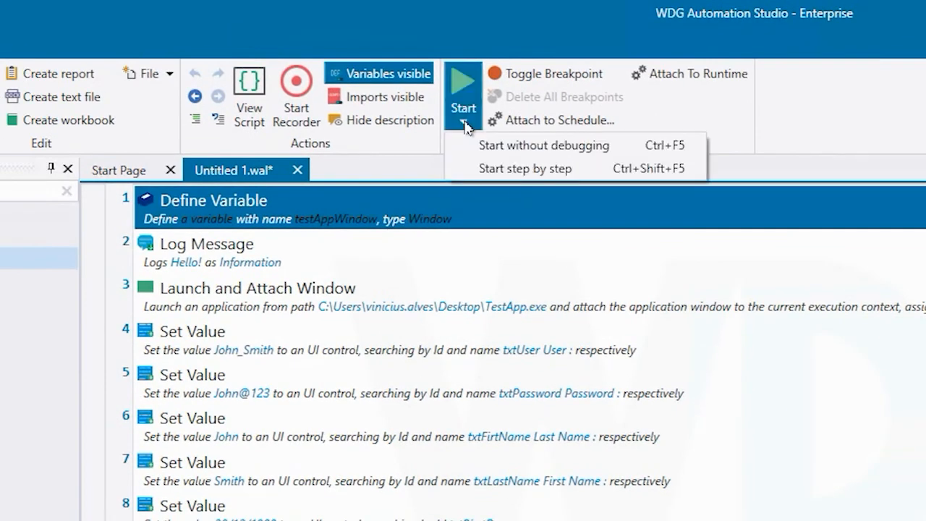
left_click(515, 144)
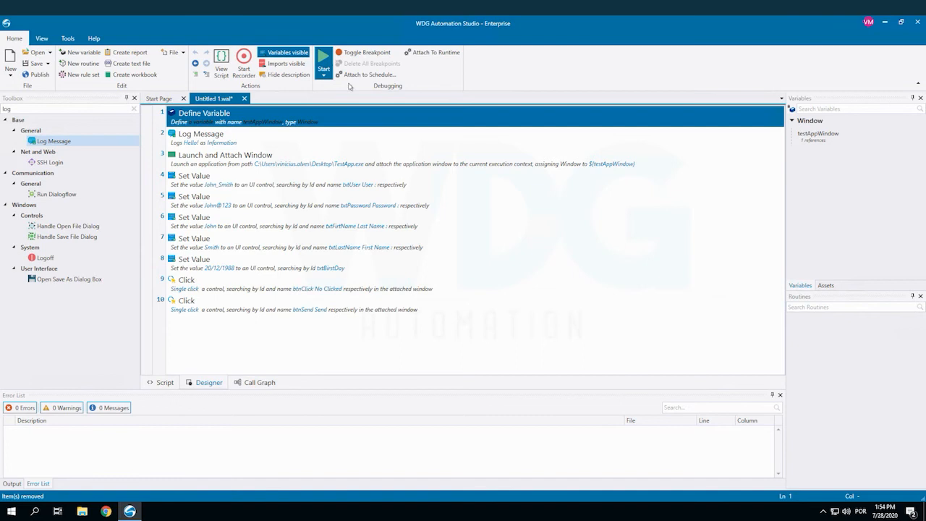